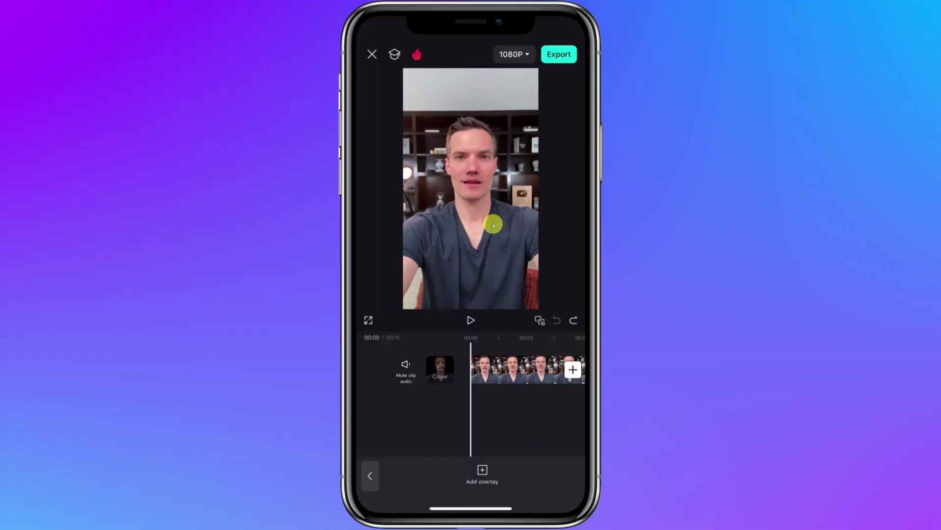
# Step: At 00:06, select the presenter clip and bring up its Remove BG options
pyautogui.moveTo(503, 369); pyautogui.dragTo(439, 368)
pyautogui.moveTo(516, 368); pyautogui.dragTo(481, 369)
pyautogui.click(479, 369)
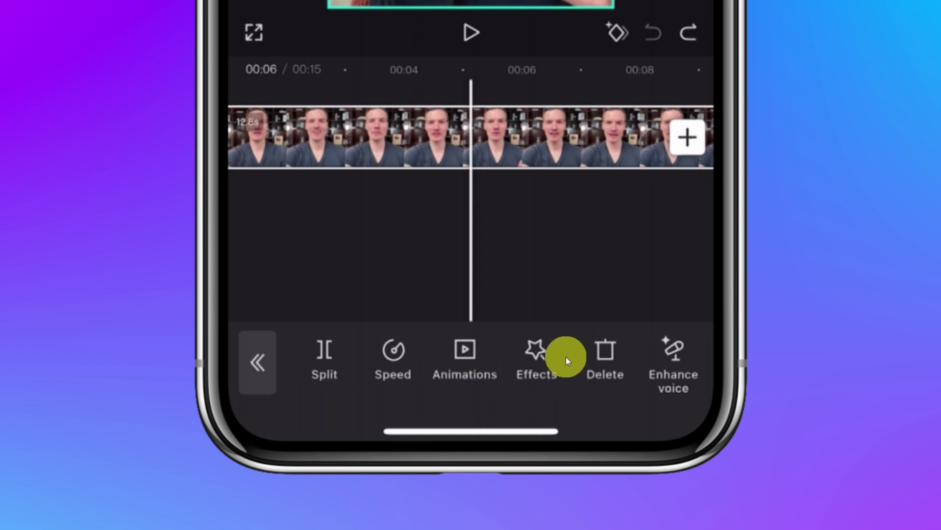
pyautogui.hscroll(10, 507, 352)
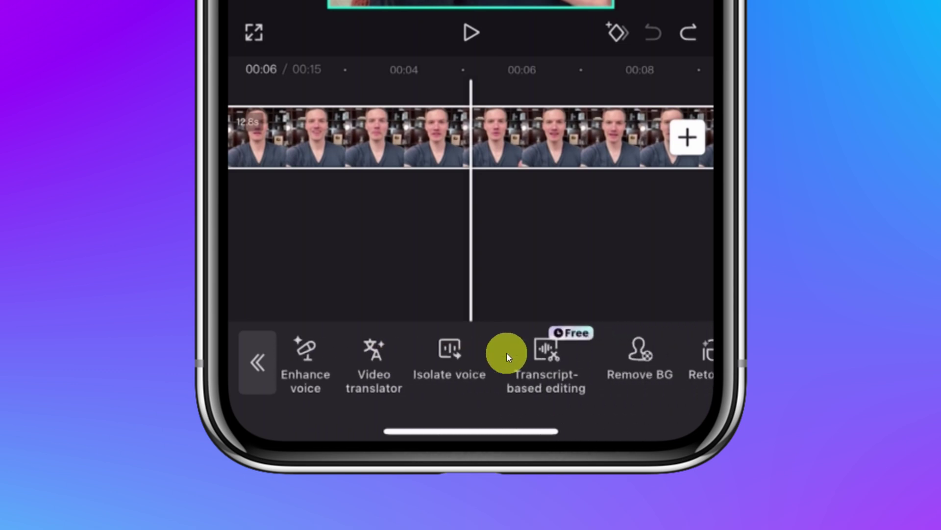
pyautogui.hscroll(3, 507, 352)
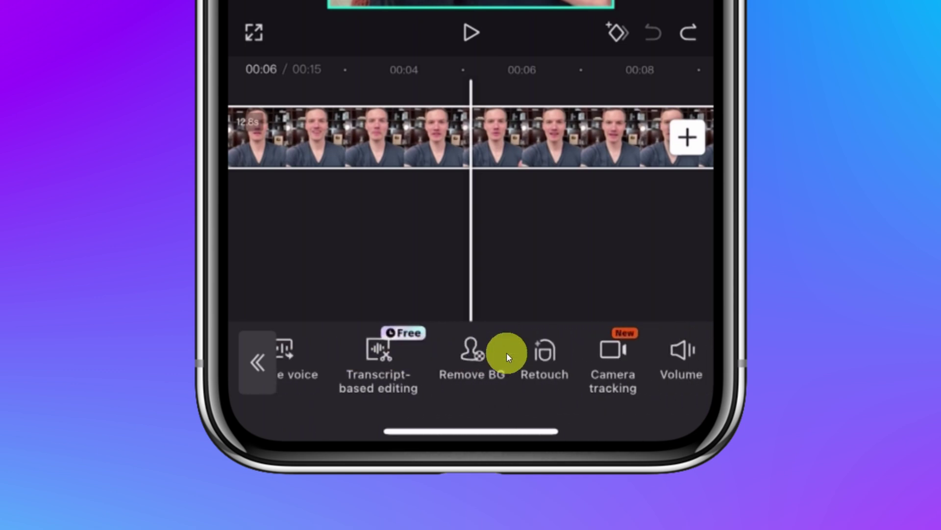
pyautogui.click(471, 358)
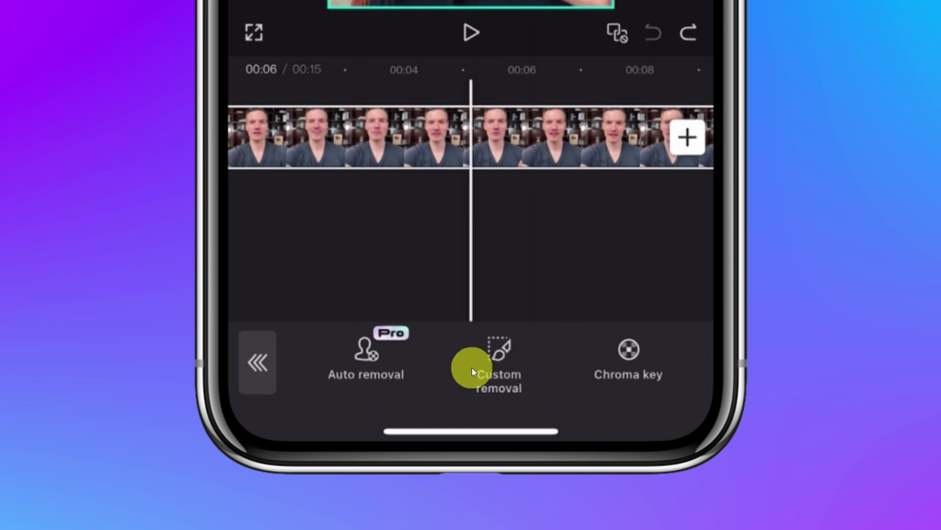
# Step: Apply Auto removal so the presenter sits on black, then open the Photos picker
pyautogui.click(367, 353)
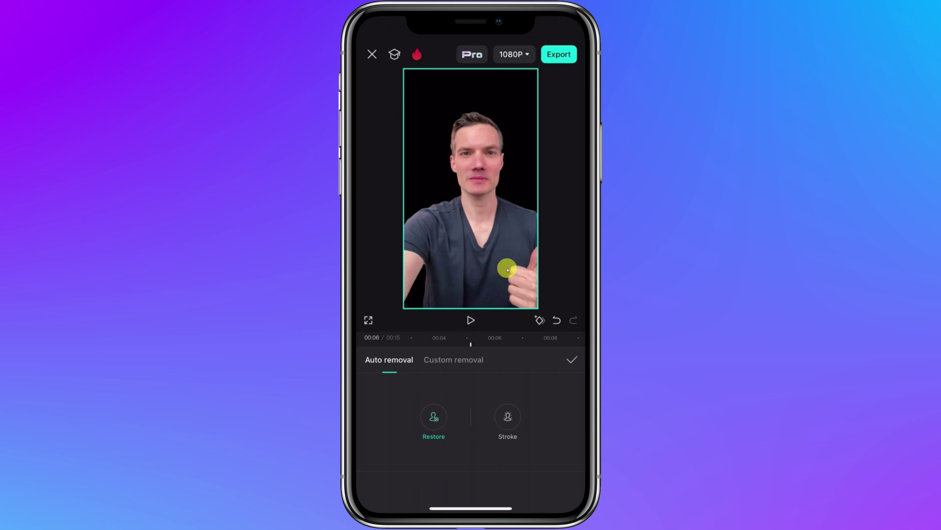
pyautogui.click(570, 360)
pyautogui.moveTo(471, 363)
pyautogui.mouseDown()
pyautogui.moveTo(525, 366)
pyautogui.moveTo(448, 365)
pyautogui.moveTo(494, 364)
pyautogui.moveTo(471, 366)
pyautogui.mouseUp()
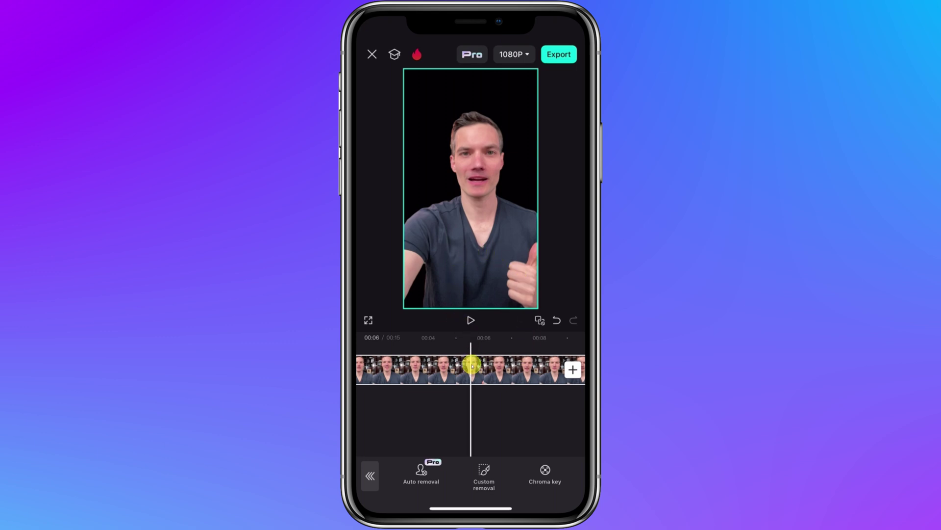
pyautogui.click(573, 371)
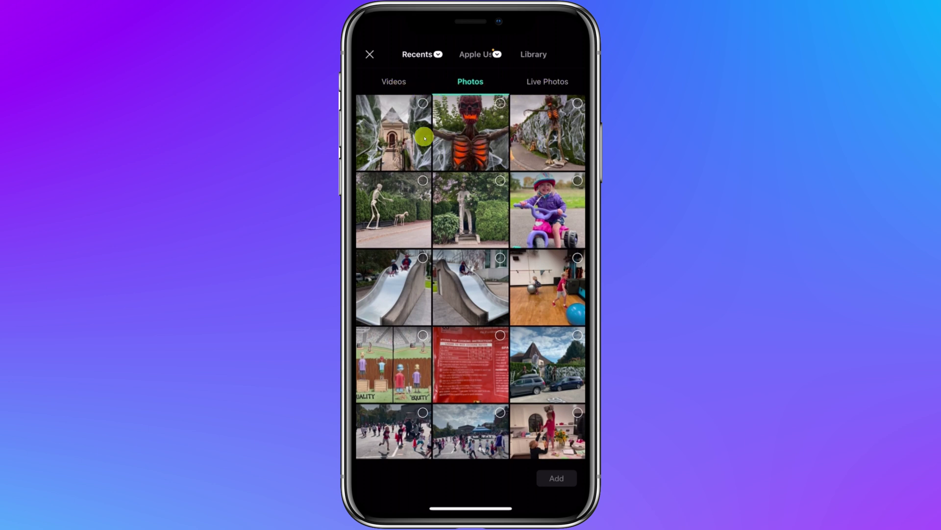
# Step: Preview the cobweb-covered house photo in Photos and add it to the timeline
pyautogui.click(398, 130)
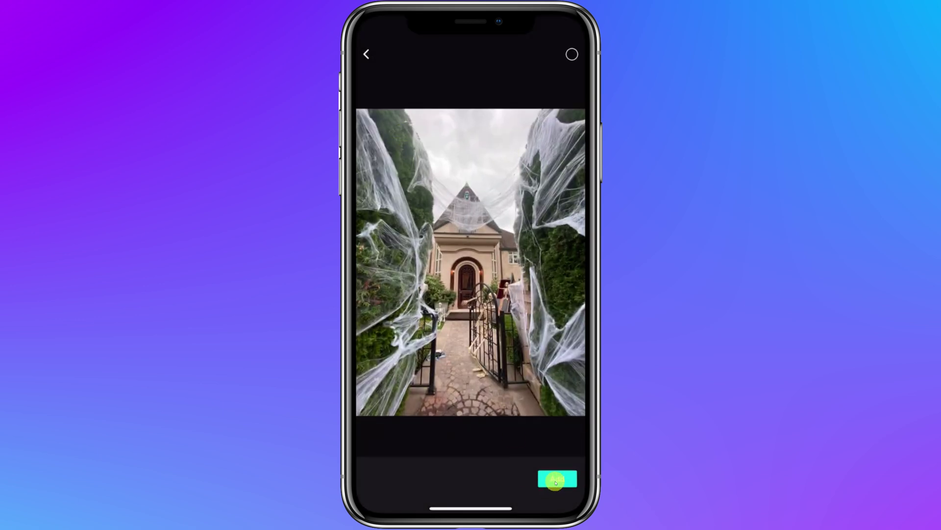
pyautogui.click(556, 480)
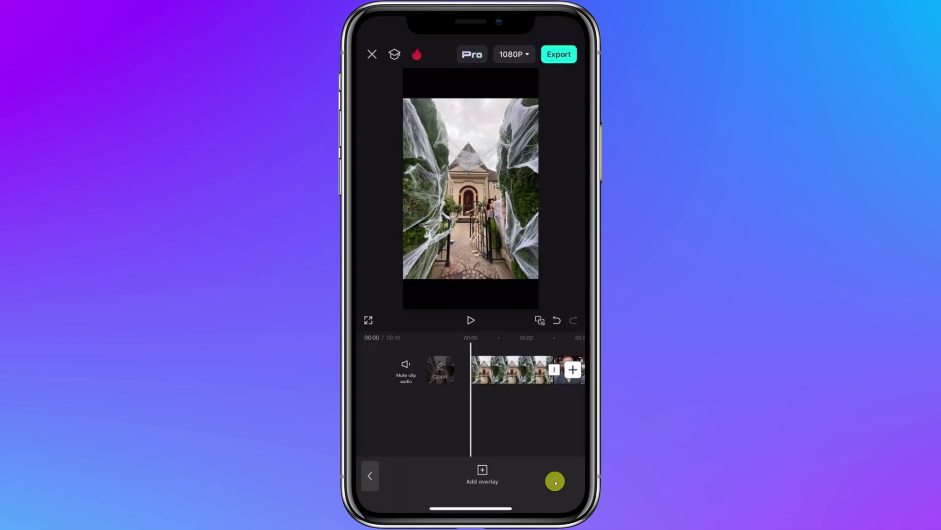
# Step: Move the presenter clip onto an overlay track above the house photo
pyautogui.moveTo(510, 392); pyautogui.dragTo(471, 376)
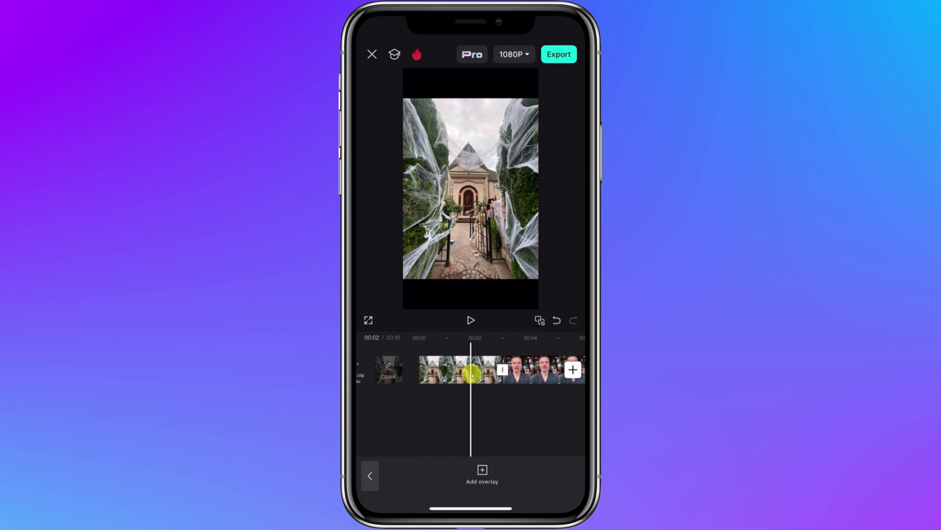
pyautogui.hscroll(10, 472, 375)
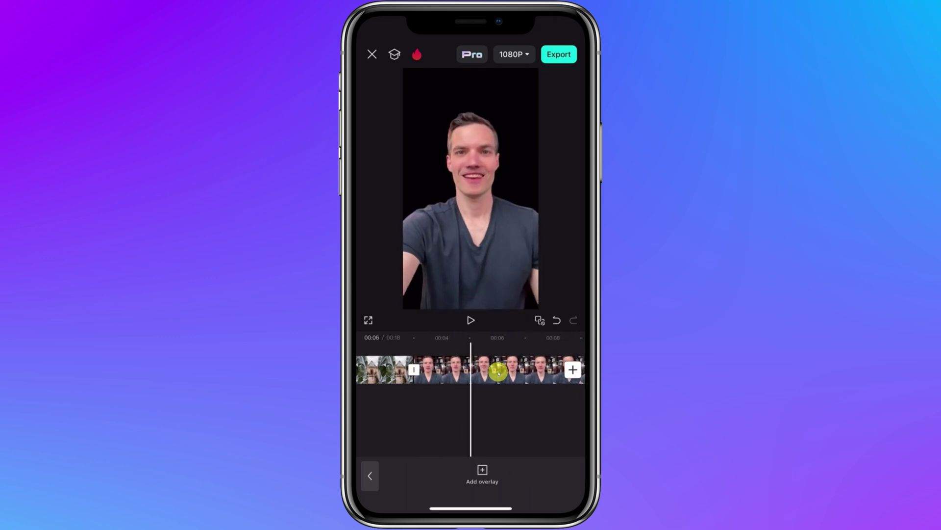
pyautogui.click(499, 374)
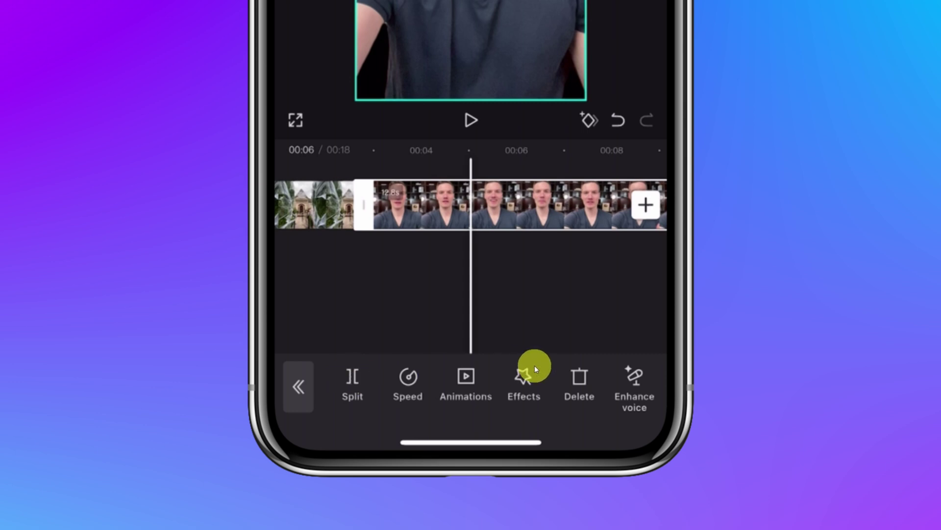
pyautogui.hscroll(10, 534, 366)
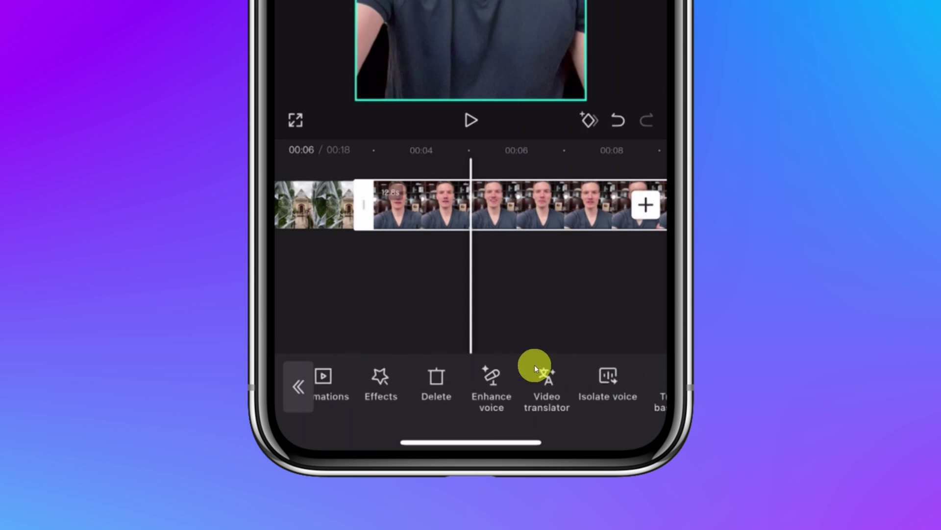
pyautogui.hscroll(5, 549, 369)
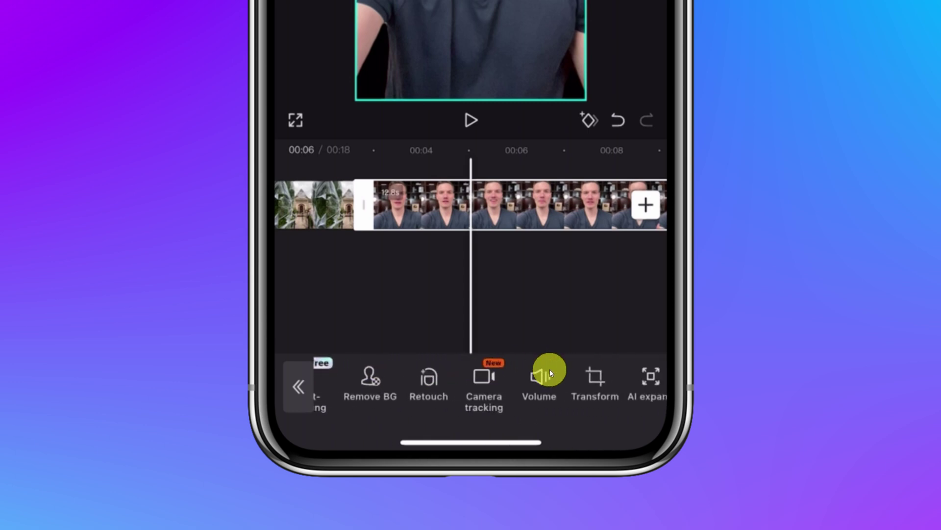
pyautogui.hscroll(3, 549, 368)
pyautogui.hscroll(6, 549, 369)
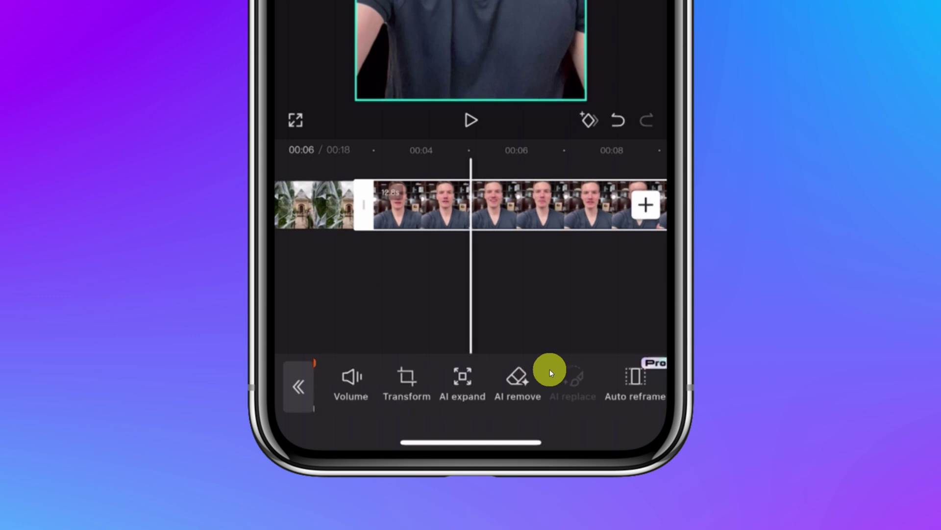
pyautogui.hscroll(5, 549, 368)
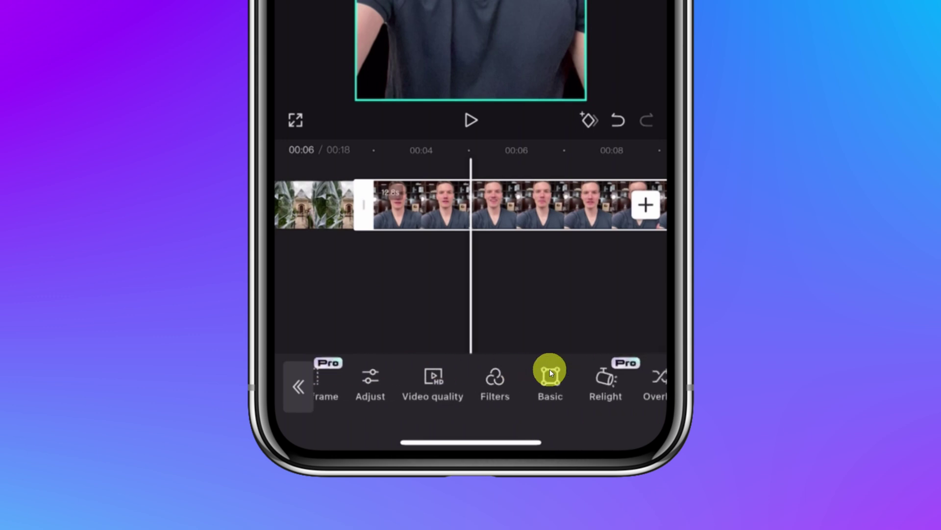
pyautogui.hscroll(1, 550, 369)
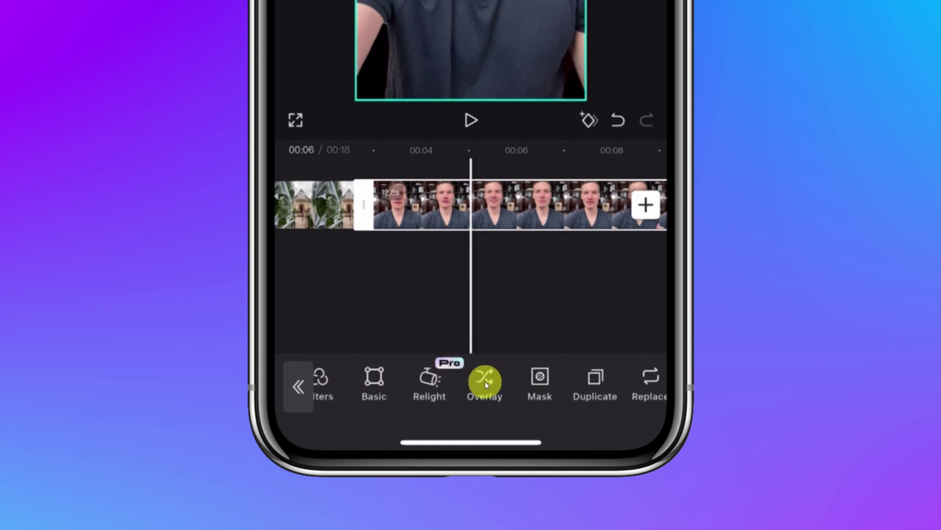
pyautogui.click(485, 378)
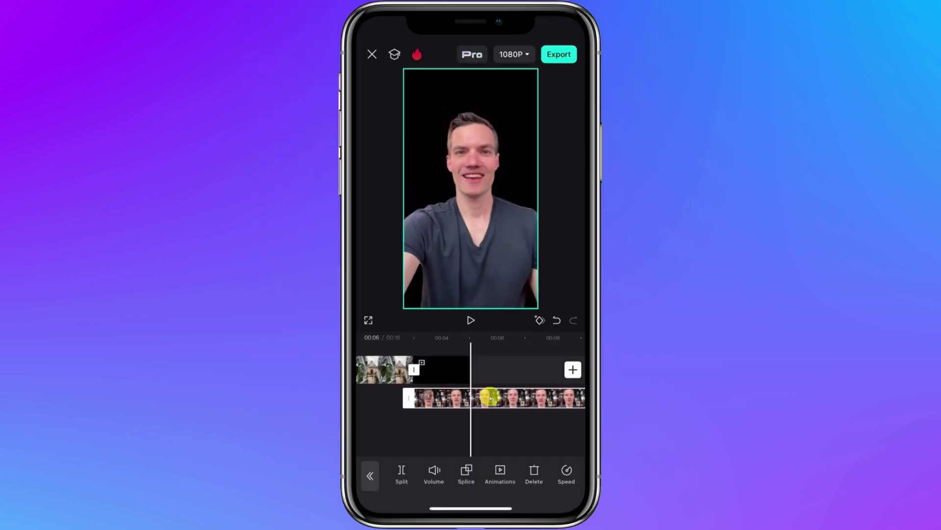
# Step: Deselect the clip, scrub back to 00:02, and select the presenter overlay clip
pyautogui.moveTo(490, 398); pyautogui.dragTo(473, 398)
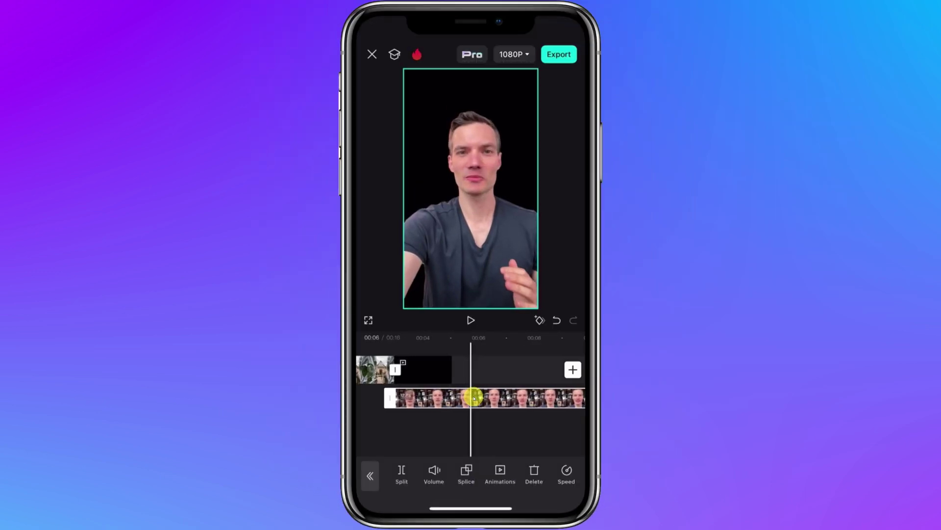
pyautogui.click(474, 398)
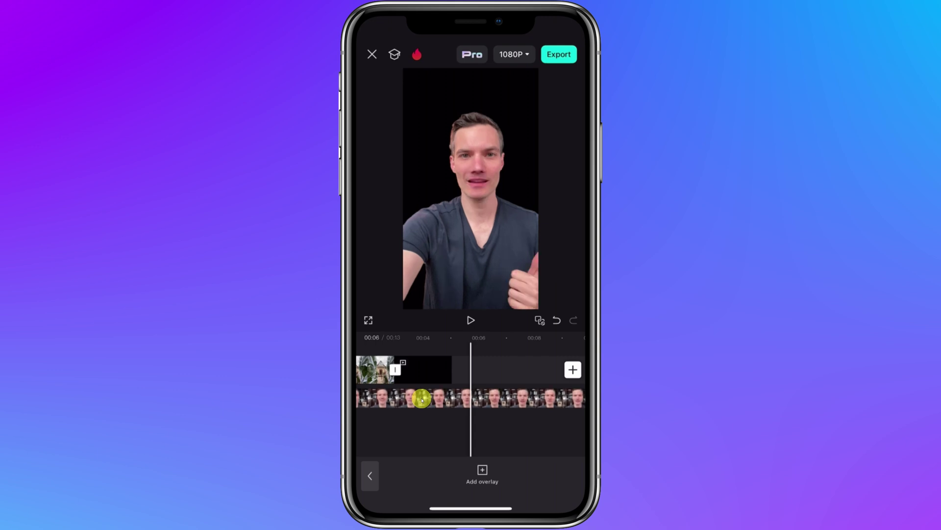
pyautogui.hscroll(-5, 422, 399)
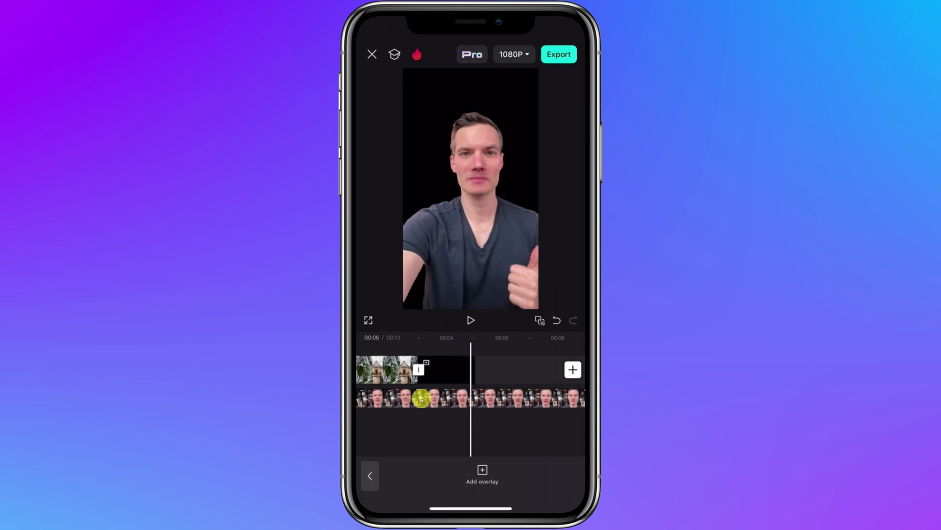
pyautogui.hscroll(-3, 422, 400)
pyautogui.hscroll(2, 475, 392)
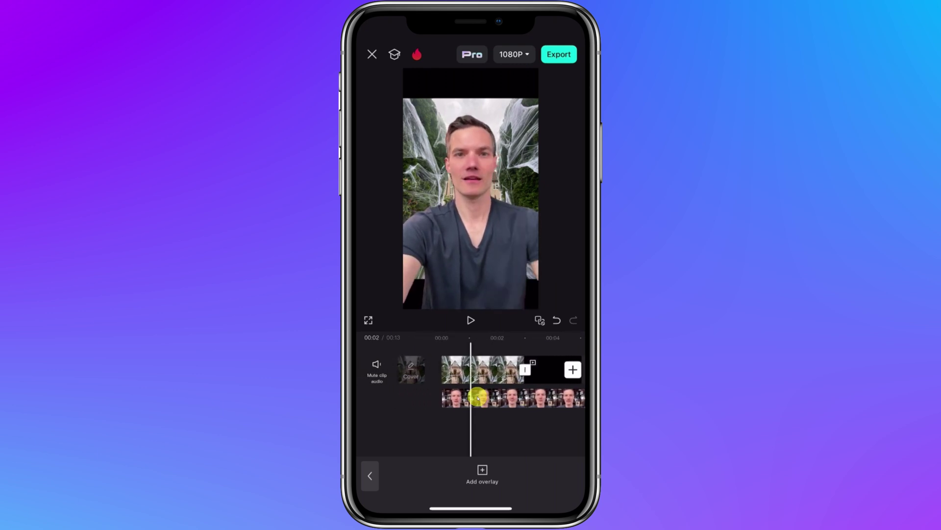
pyautogui.click(478, 400)
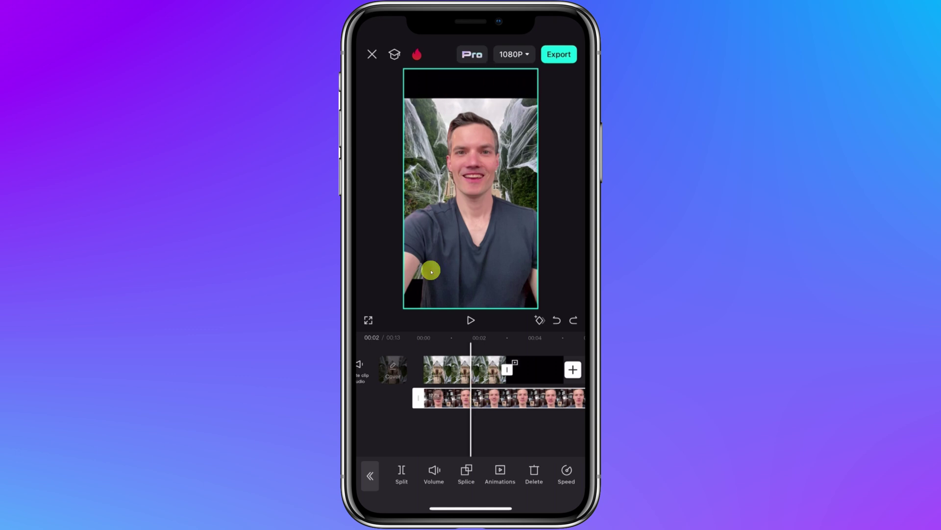
# Step: Scale the overlay up to fill the frame and extend it to match the main clip
pyautogui.click(464, 370)
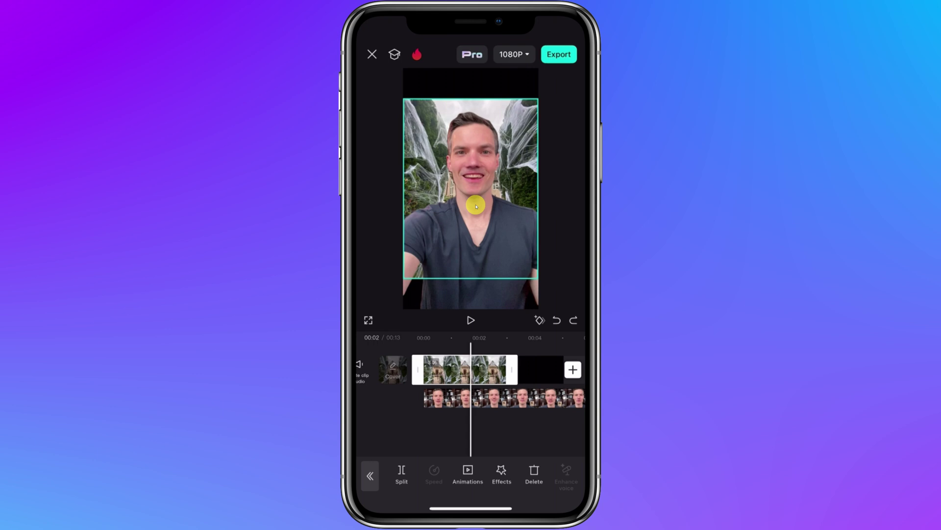
pyautogui.scroll(5, 476, 206)
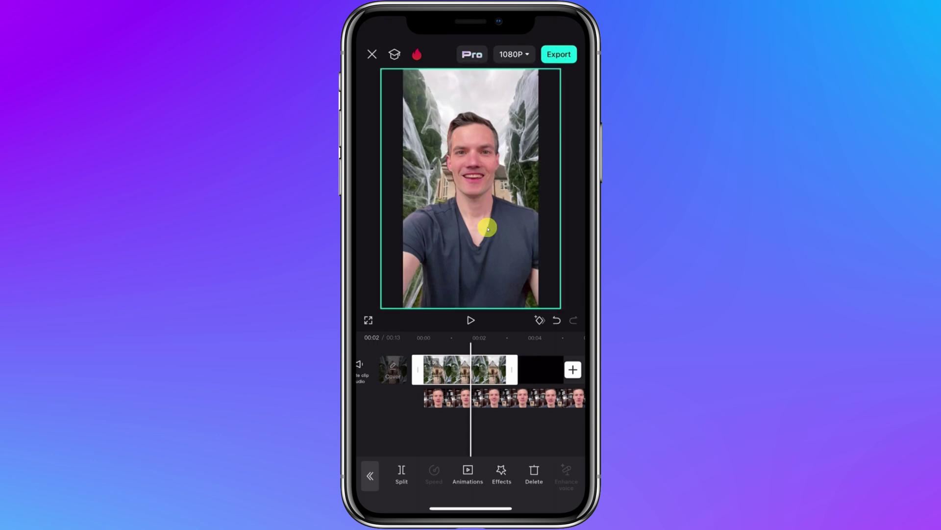
pyautogui.moveTo(487, 392); pyautogui.dragTo(461, 420)
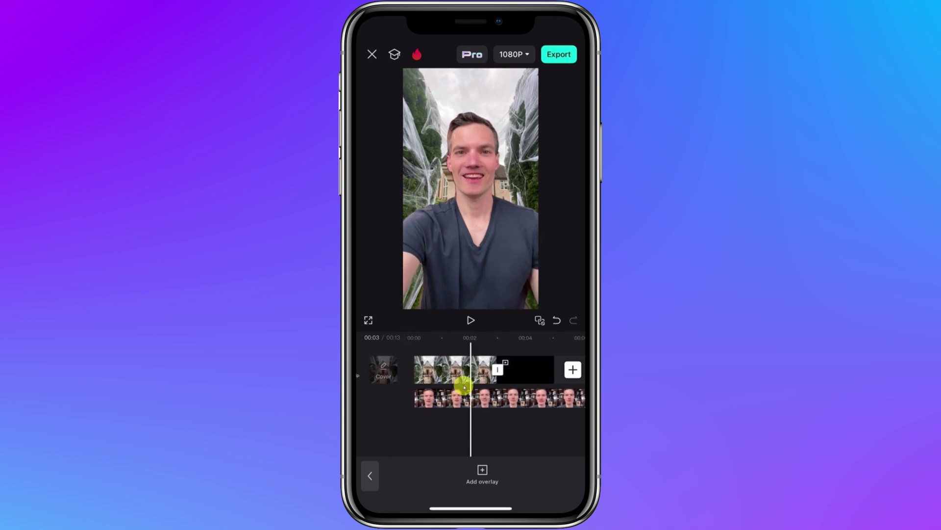
pyautogui.click(464, 377)
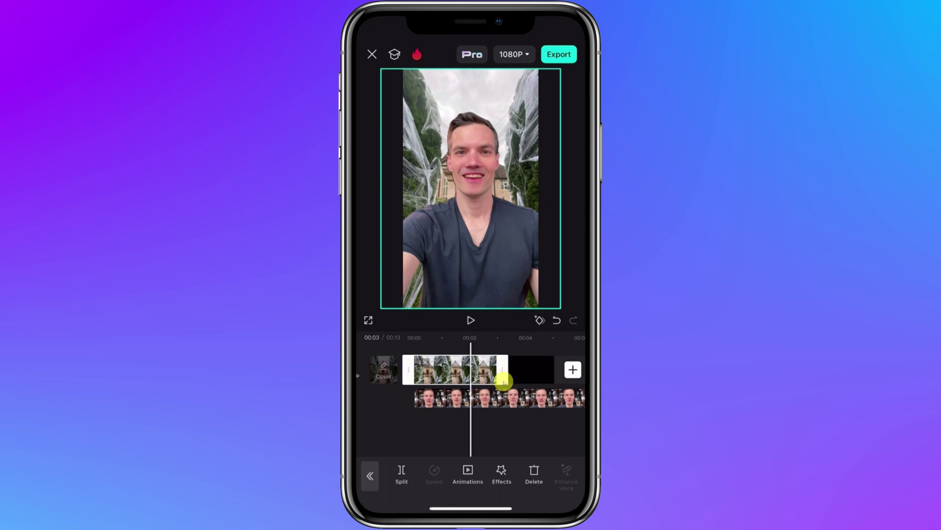
pyautogui.moveTo(506, 369); pyautogui.dragTo(548, 369)
pyautogui.moveTo(460, 402); pyautogui.dragTo(460, 402)
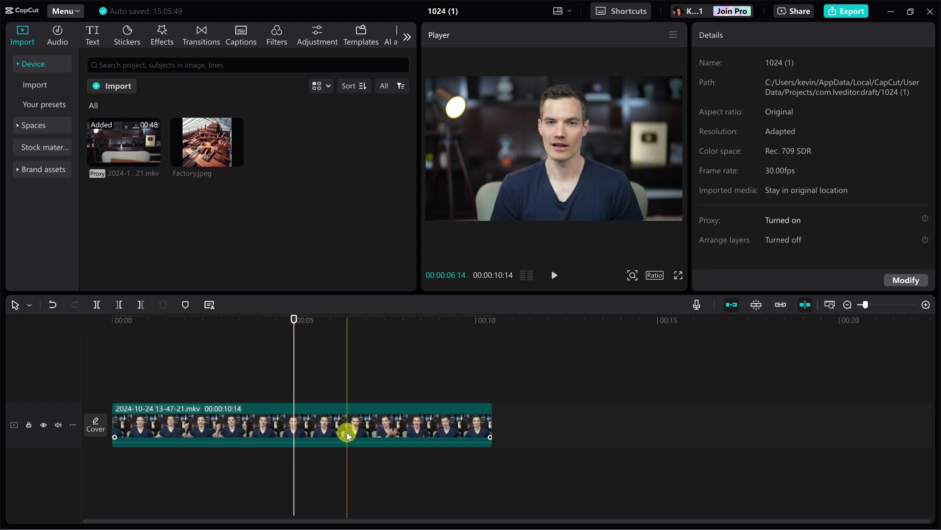
# Step: Move the playhead later and open Project settings with Modify in the Details panel
pyautogui.click(327, 361)
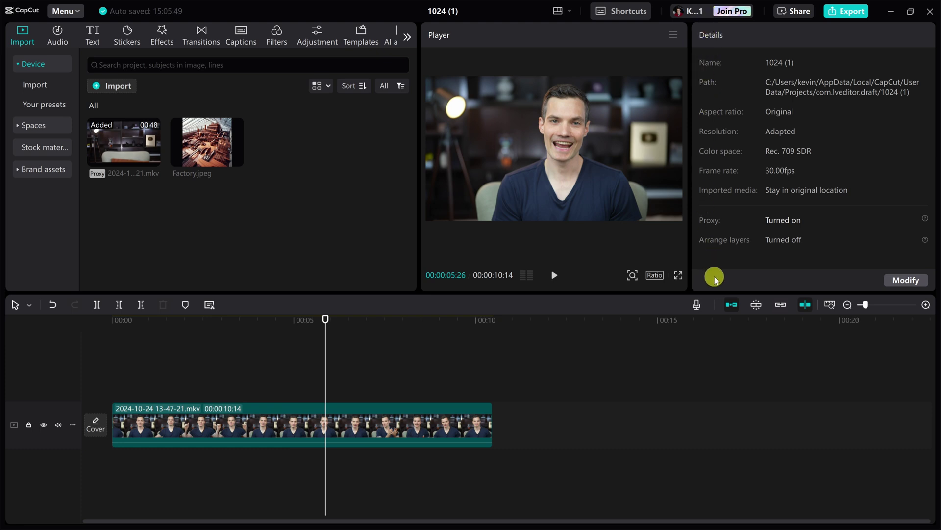
pyautogui.click(906, 280)
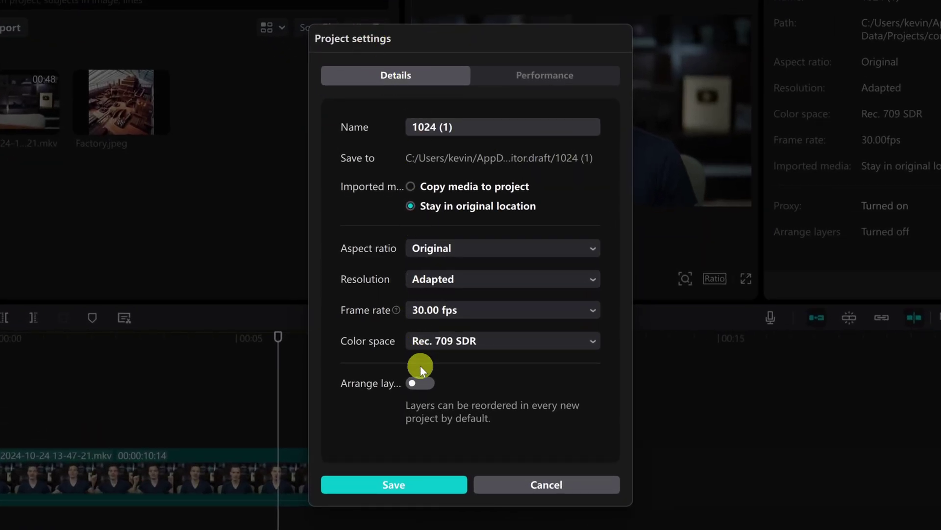
# Step: Switch on Arrange layers in Project settings and save the change
pyautogui.click(417, 381)
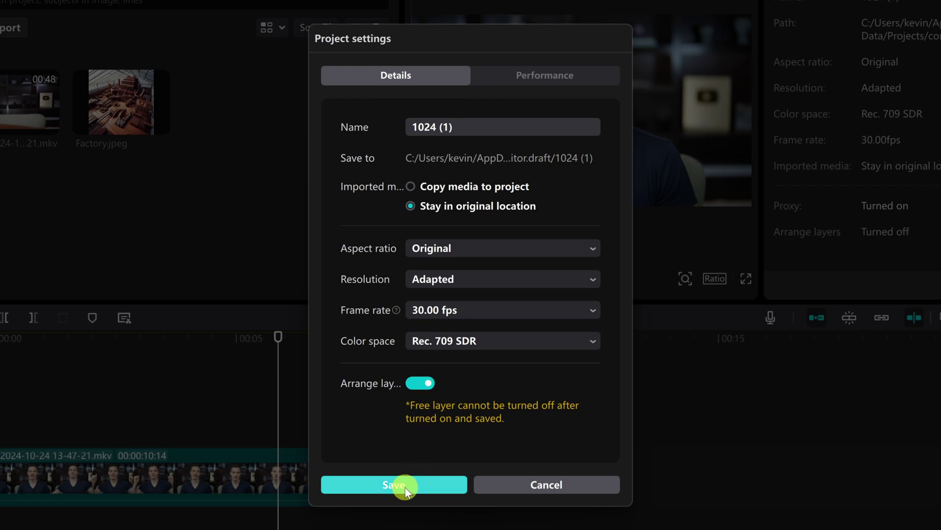
pyautogui.click(393, 484)
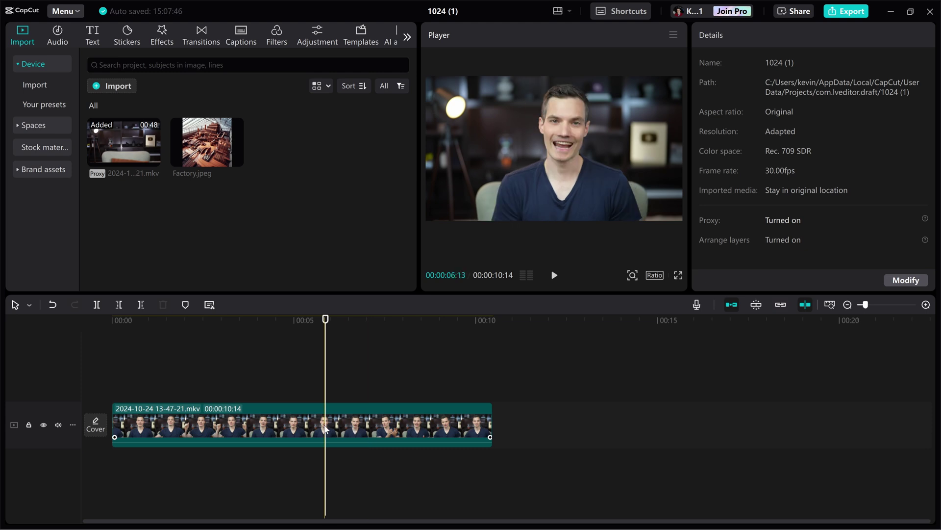
pyautogui.click(377, 425)
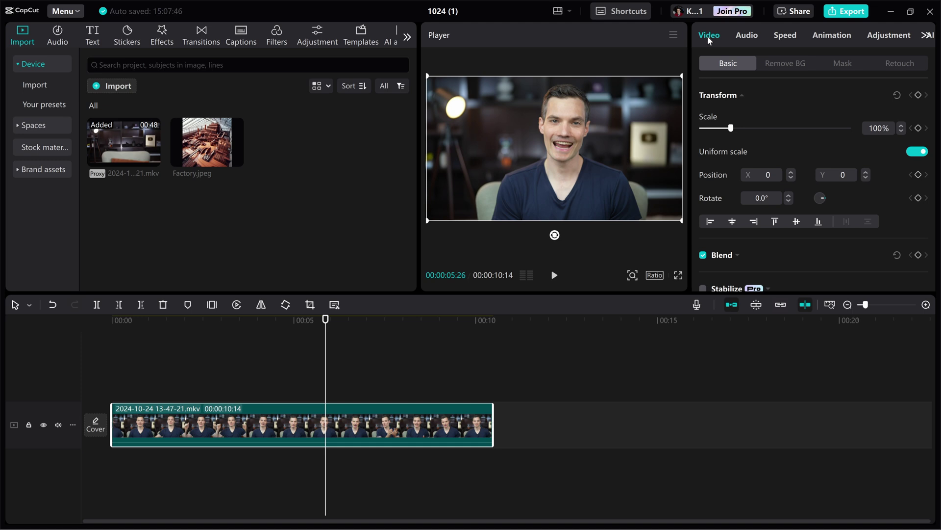
# Step: Check Auto removal in the presenter clip's Remove BG tab
pyautogui.click(790, 68)
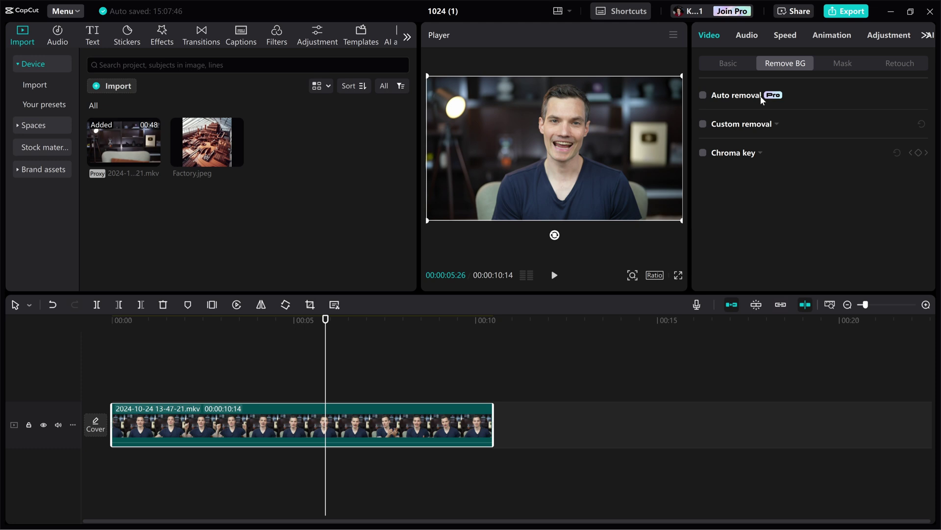
pyautogui.click(703, 97)
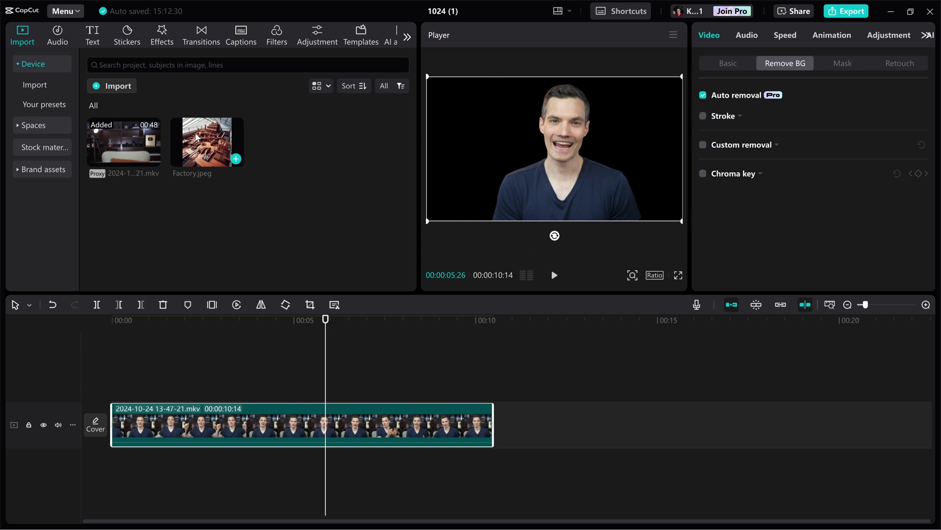
pyautogui.click(197, 164)
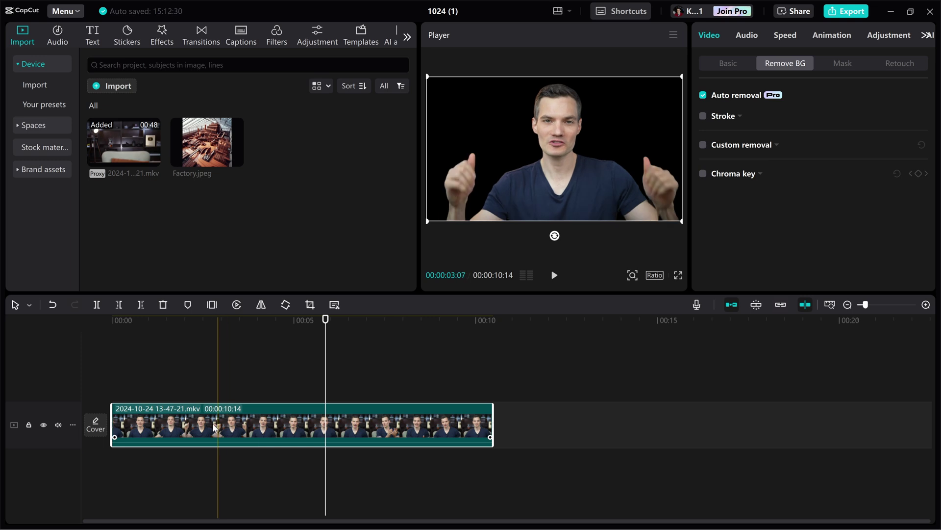
# Step: Lift the presenter clip to a new upper track and place Factory.jpeg beneath it
pyautogui.moveTo(283, 417); pyautogui.dragTo(283, 377)
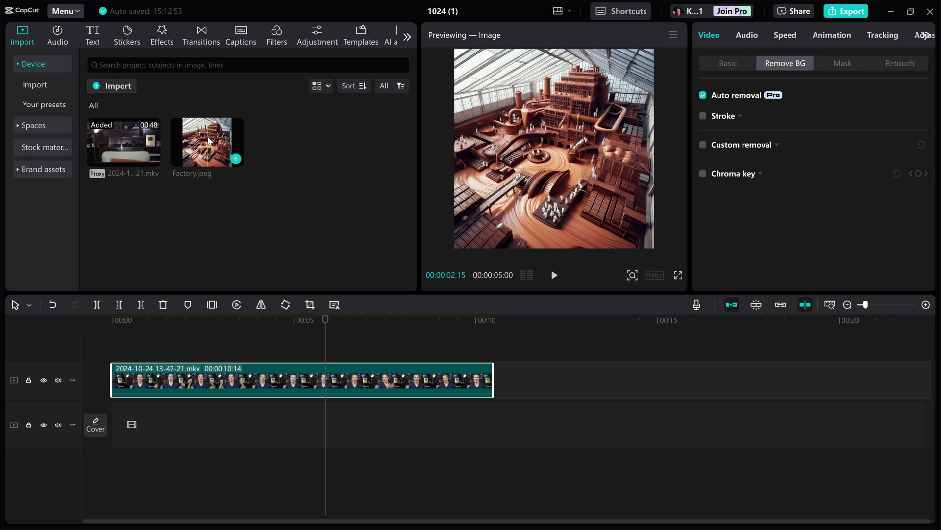
pyautogui.moveTo(208, 143); pyautogui.dragTo(98, 424)
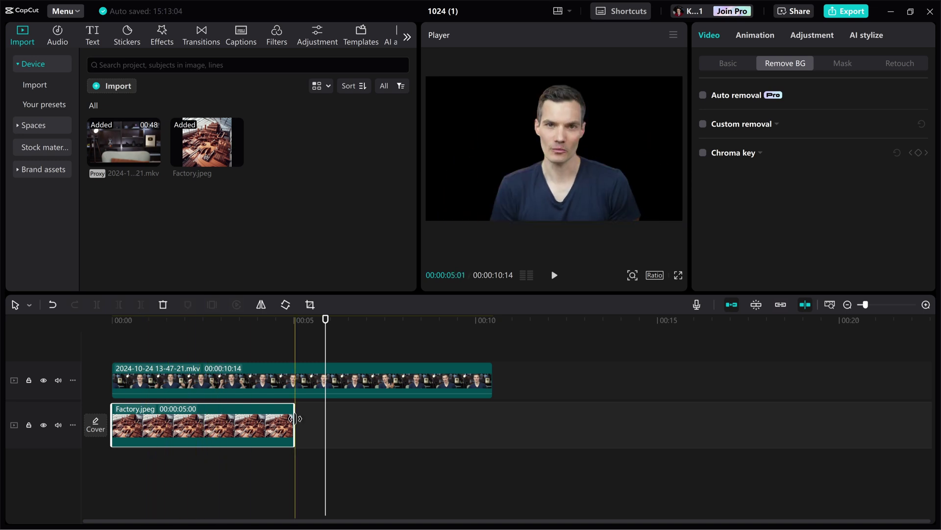
# Step: Stretch Factory.jpeg to end at 00:10 and return the playhead to about 00:05
pyautogui.moveTo(295, 425); pyautogui.dragTo(493, 425)
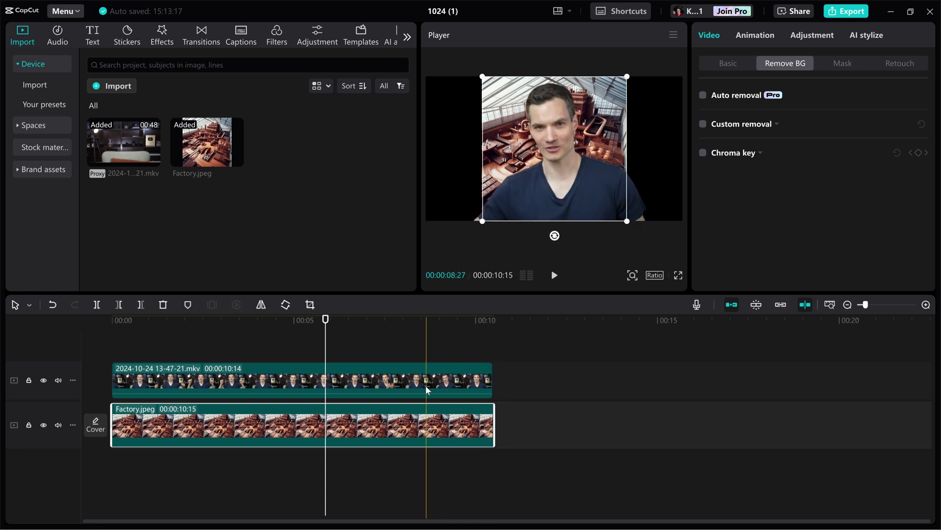
pyautogui.moveTo(326, 340); pyautogui.dragTo(236, 319)
# Step: Preview the video, scale the factory image to fill the frame width, and rewind to about 3 seconds
pyautogui.press('space')
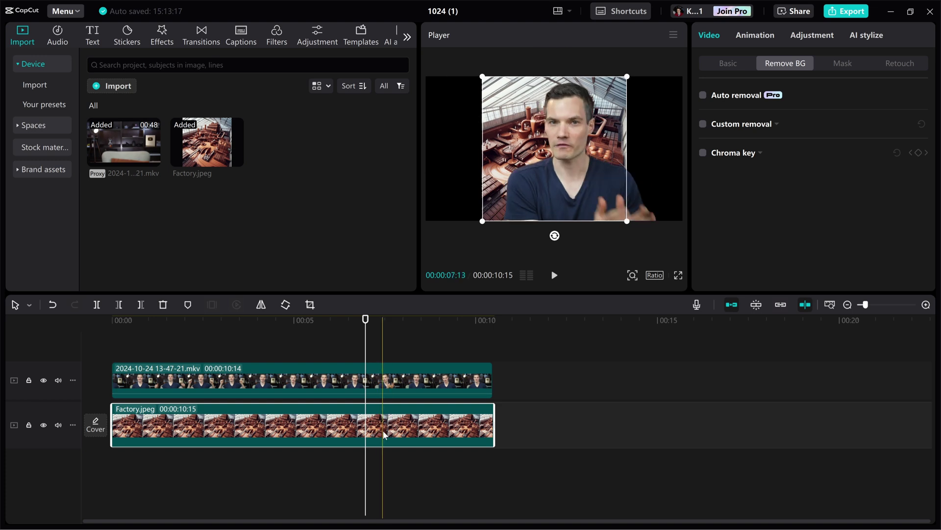
pyautogui.moveTo(481, 76); pyautogui.dragTo(388, 37)
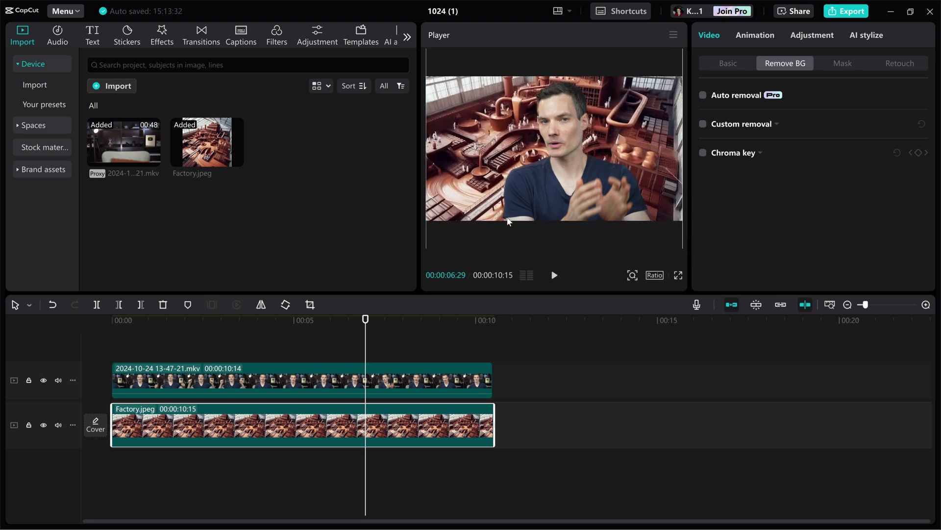
pyautogui.click(250, 325)
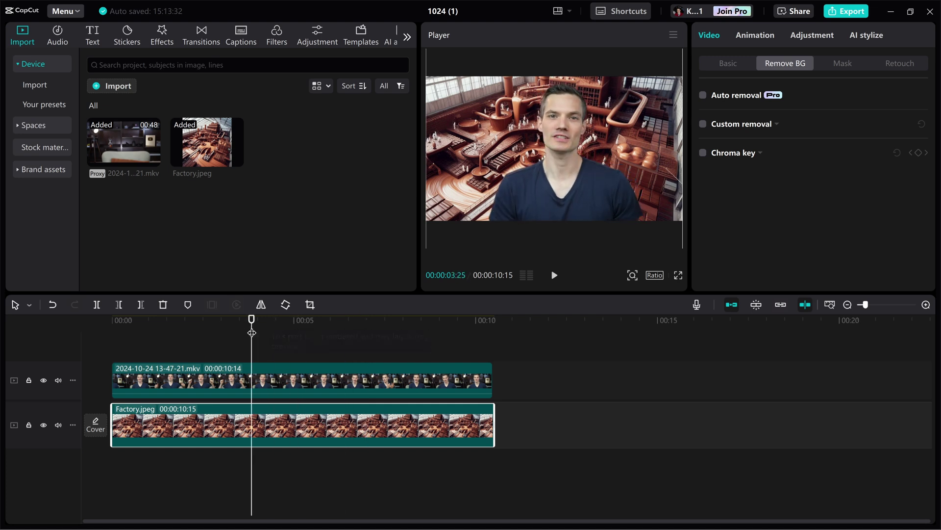
# Step: Play back the composited video, then add a Default text layer to the timeline
pyautogui.press('space')
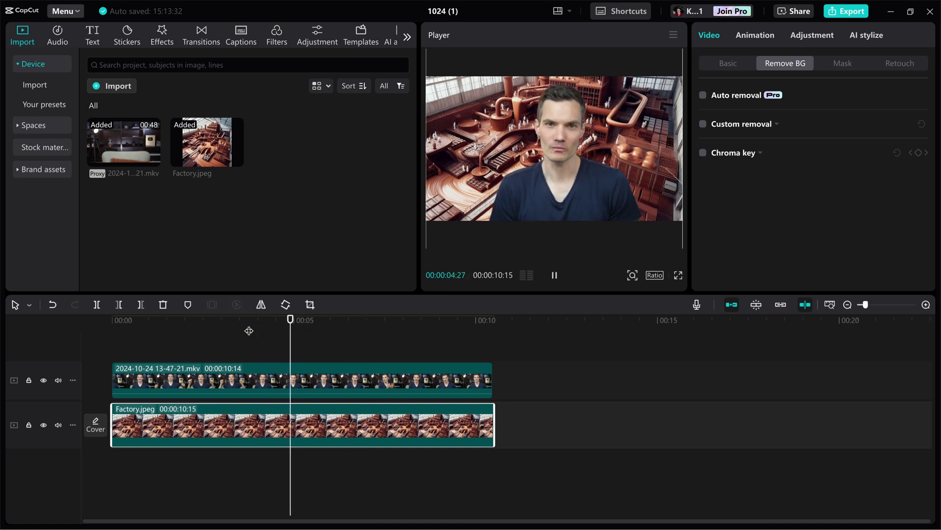
pyautogui.press('space')
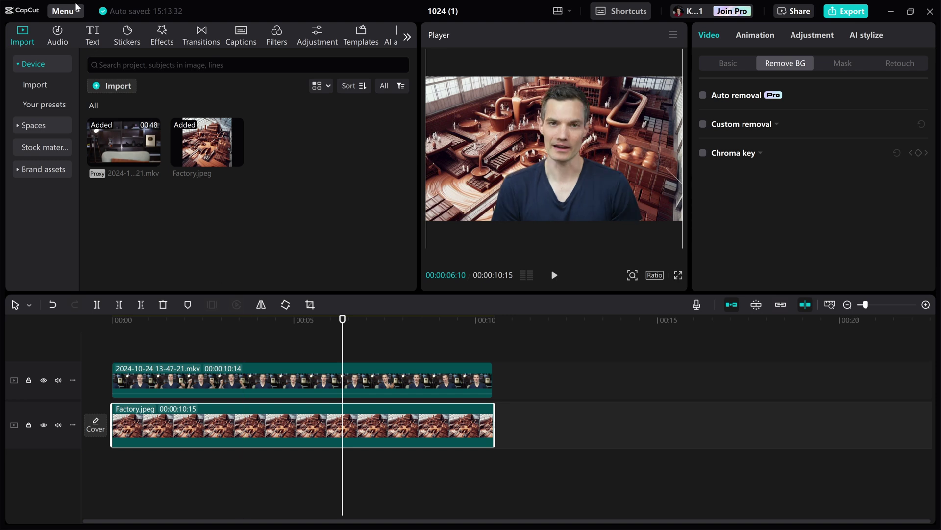
pyautogui.click(92, 34)
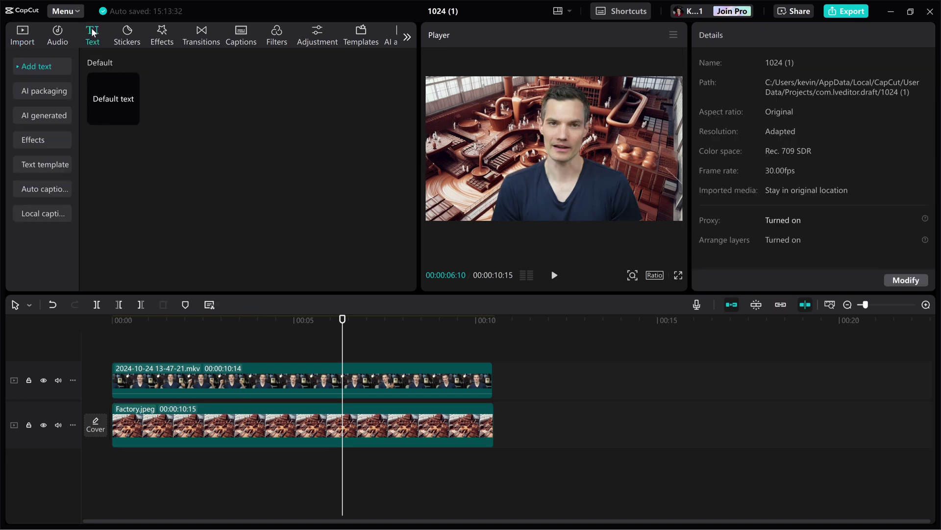
pyautogui.moveTo(111, 111); pyautogui.dragTo(360, 405)
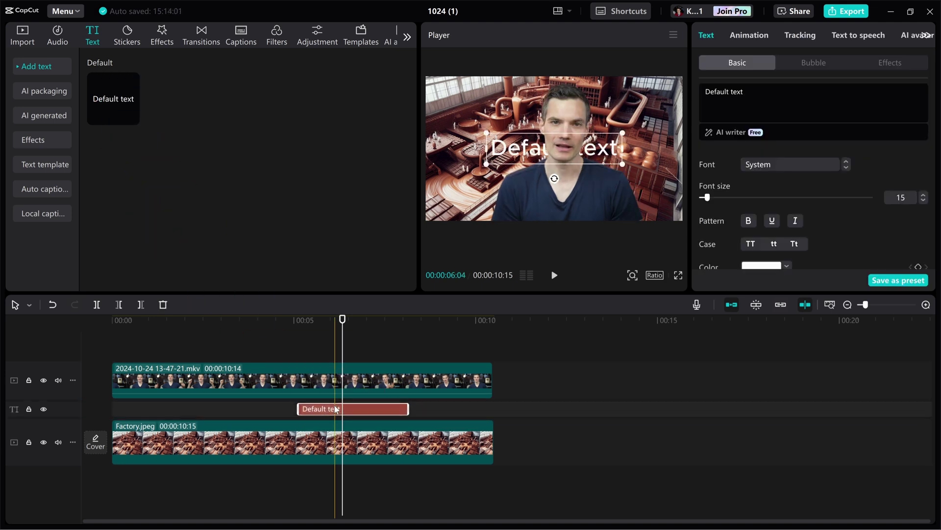